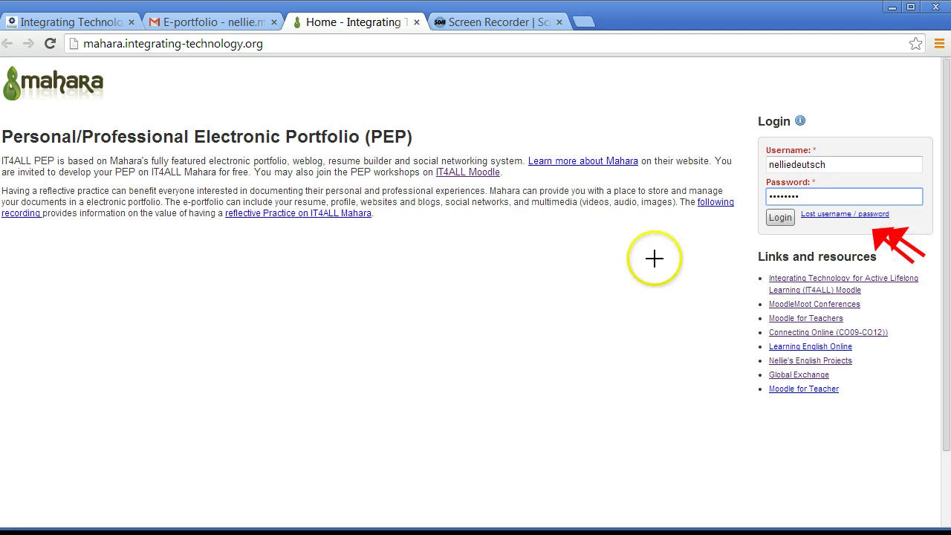
# Log in to the Mahara e-portfolio site with the username and password already filled in.
pyautogui.moveTo(653, 257); pyautogui.dragTo(656, 255)
pyautogui.moveTo(718, 228); pyautogui.dragTo(748, 224)
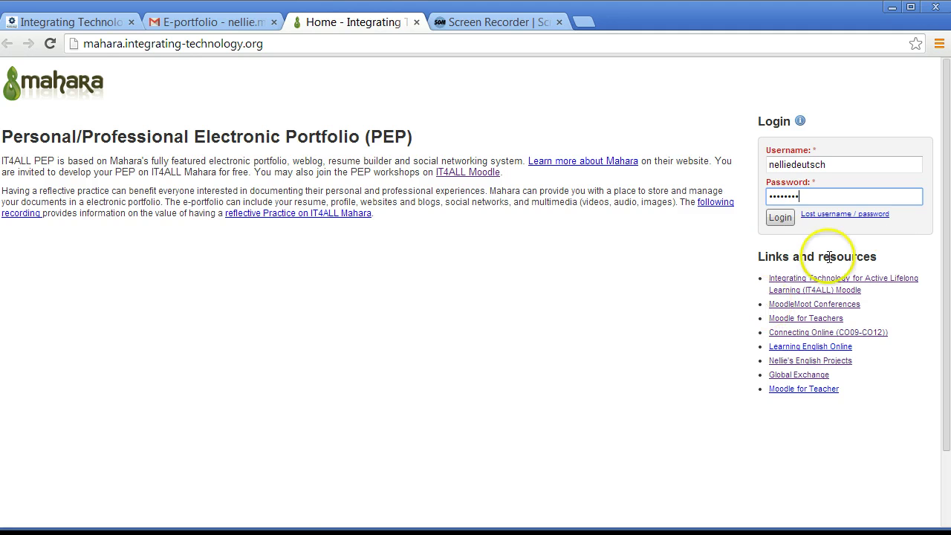
pyautogui.click(780, 217)
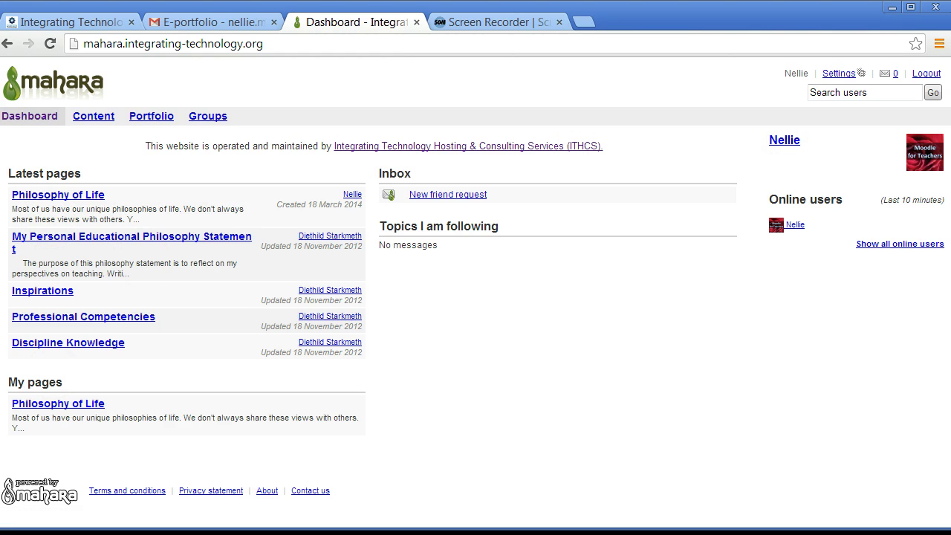
pyautogui.moveTo(704, 79)
pyautogui.mouseDown()
pyautogui.moveTo(761, 141)
pyautogui.moveTo(741, 127)
pyautogui.moveTo(762, 136)
pyautogui.mouseUp()
pyautogui.moveTo(828, 154); pyautogui.dragTo(829, 159)
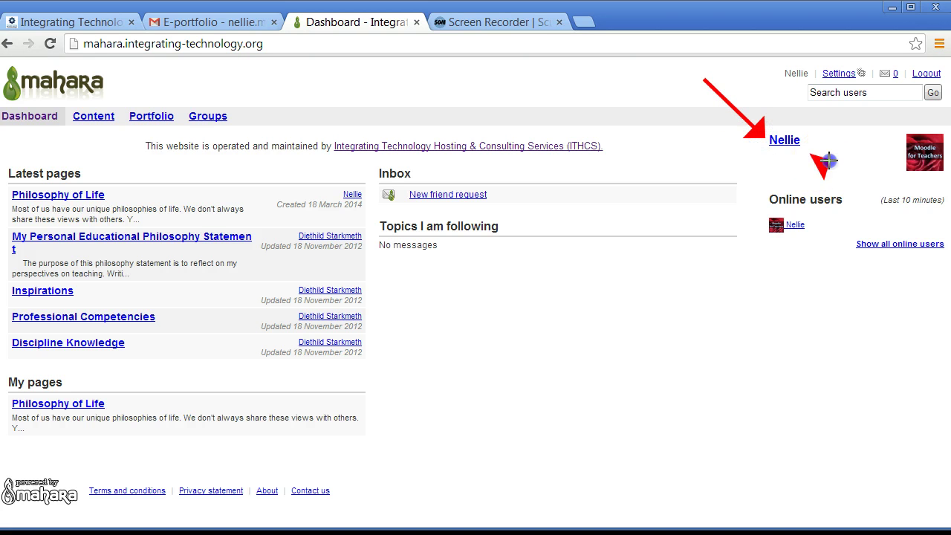
pyautogui.moveTo(886, 153); pyautogui.dragTo(892, 151)
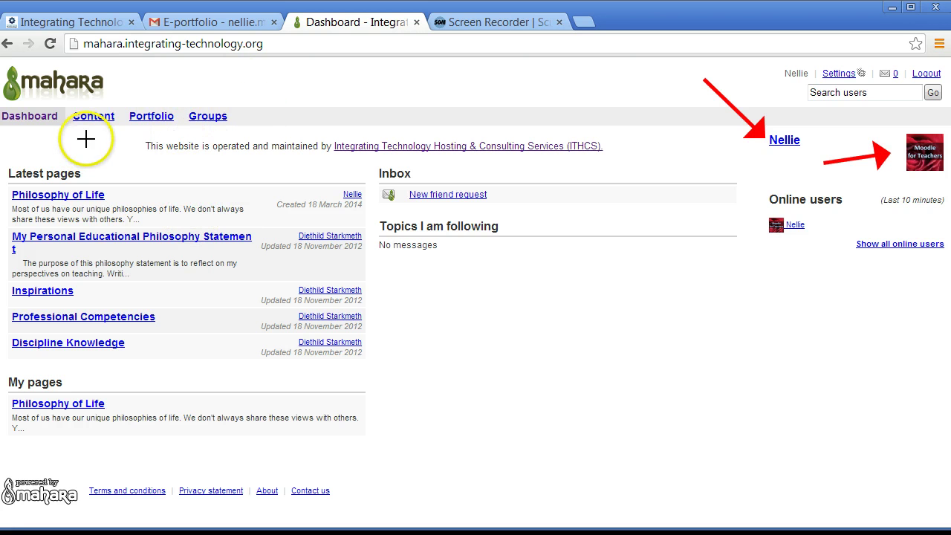
pyautogui.moveTo(110, 146)
pyautogui.mouseDown()
pyautogui.moveTo(90, 141)
pyautogui.moveTo(80, 158)
pyautogui.mouseUp()
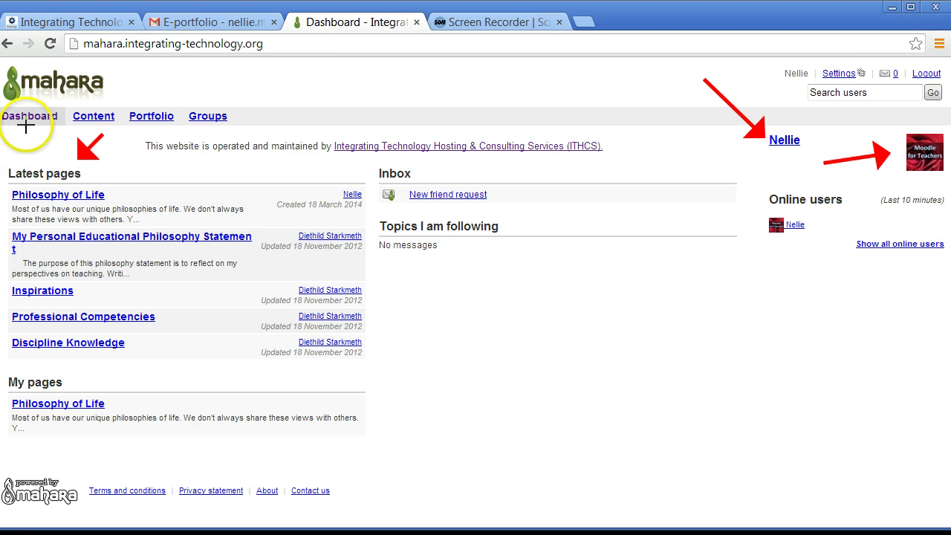
pyautogui.moveTo(29, 141); pyautogui.dragTo(25, 146)
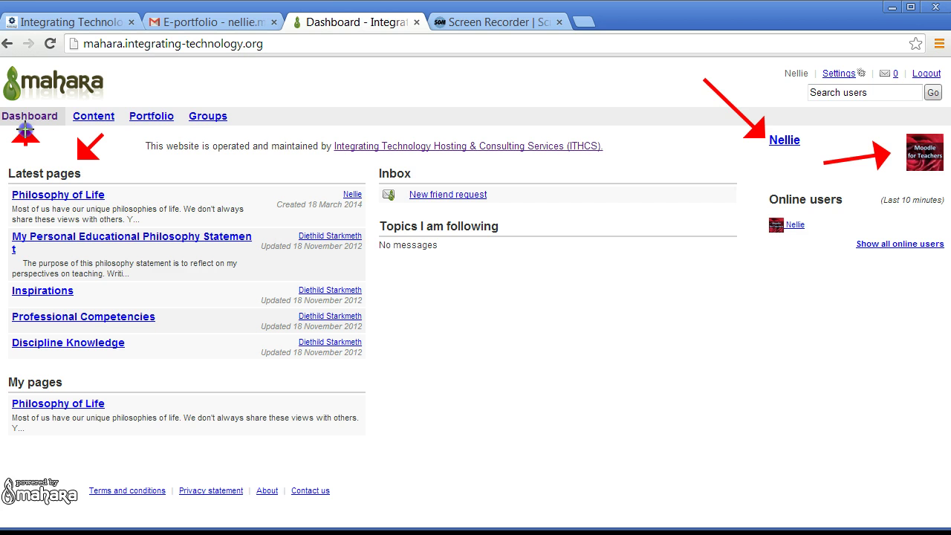
pyautogui.moveTo(142, 74)
pyautogui.mouseDown()
pyautogui.moveTo(126, 83)
pyautogui.moveTo(142, 74)
pyautogui.moveTo(152, 91)
pyautogui.mouseUp()
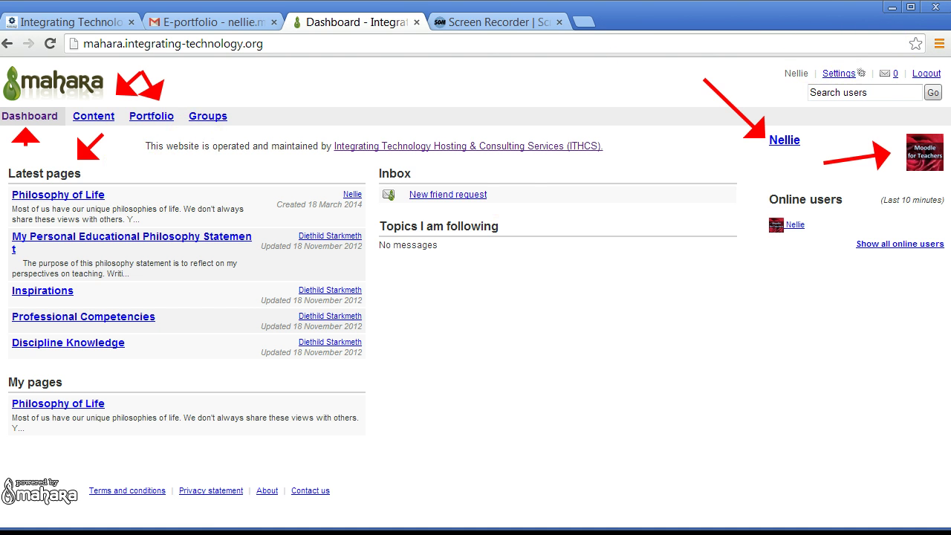
# Open the profile page in the Content section and review the About me fields, from the name fields to the introduction.
pyautogui.click(95, 120)
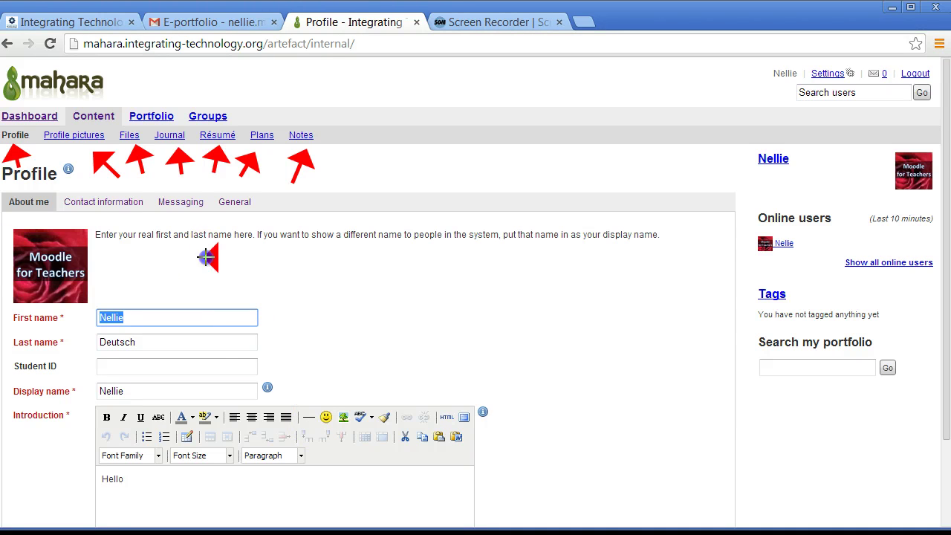
pyautogui.click(151, 297)
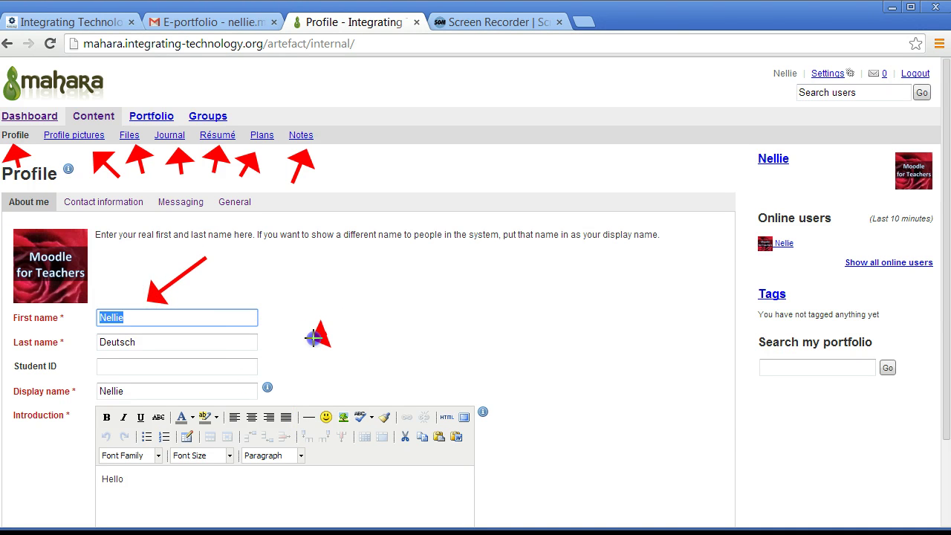
pyautogui.click(276, 340)
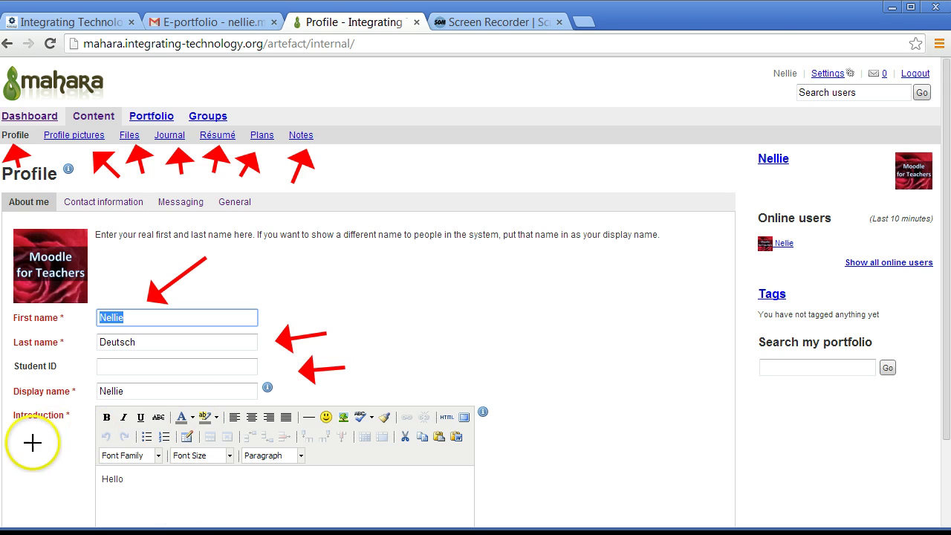
pyautogui.click(88, 455)
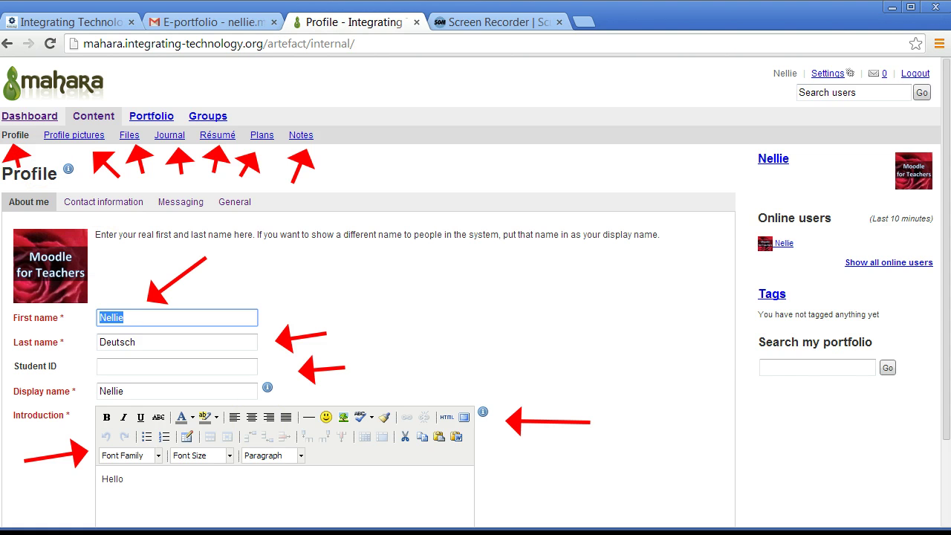
pyautogui.press('Escape')
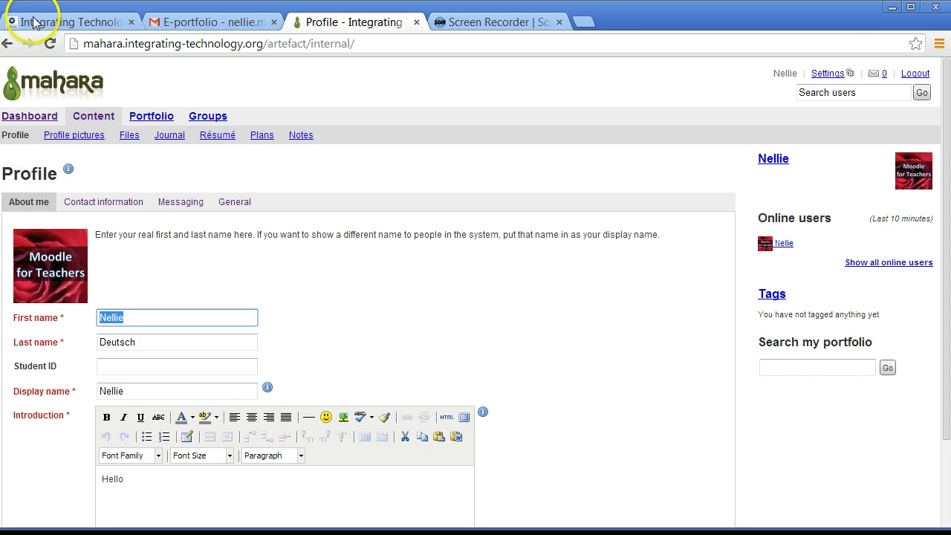
pyautogui.scroll(-1, 115, 162)
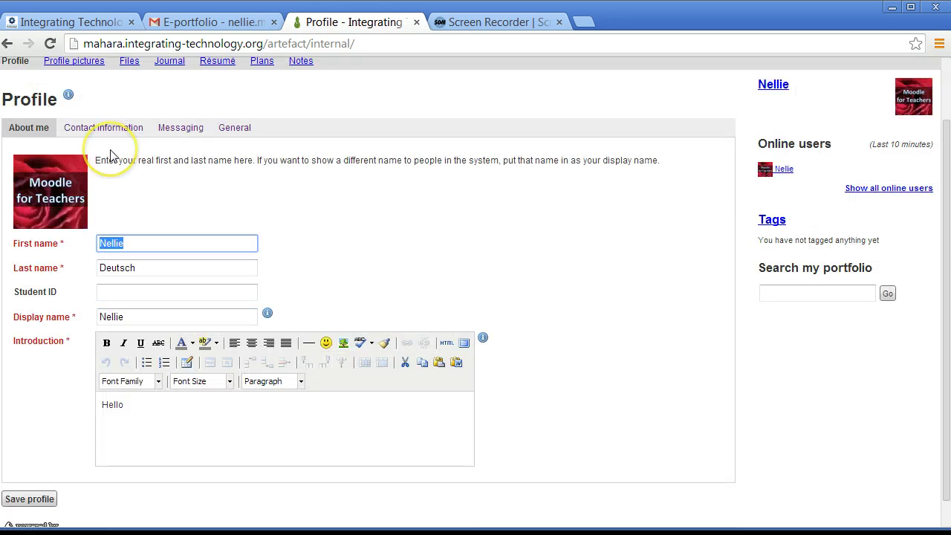
pyautogui.scroll(-1, 110, 154)
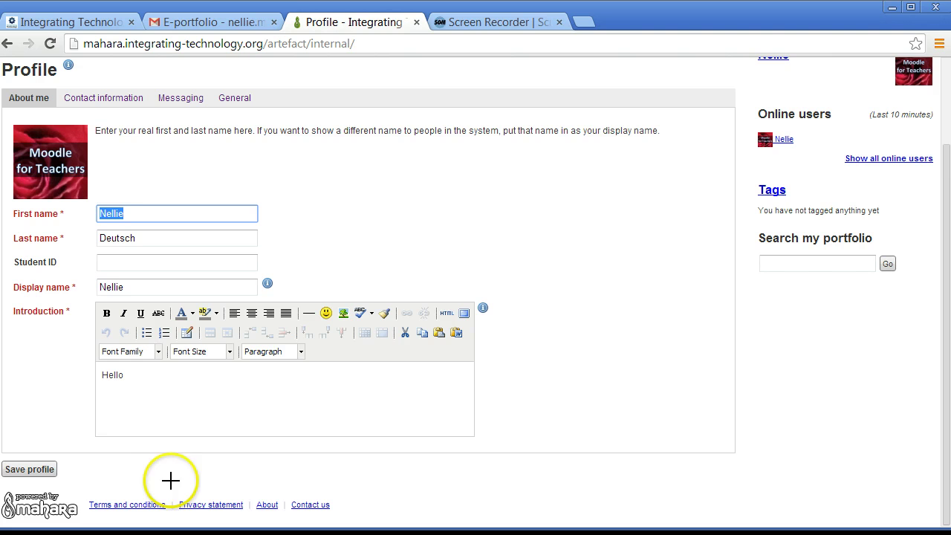
pyautogui.moveTo(93, 402); pyautogui.dragTo(67, 417)
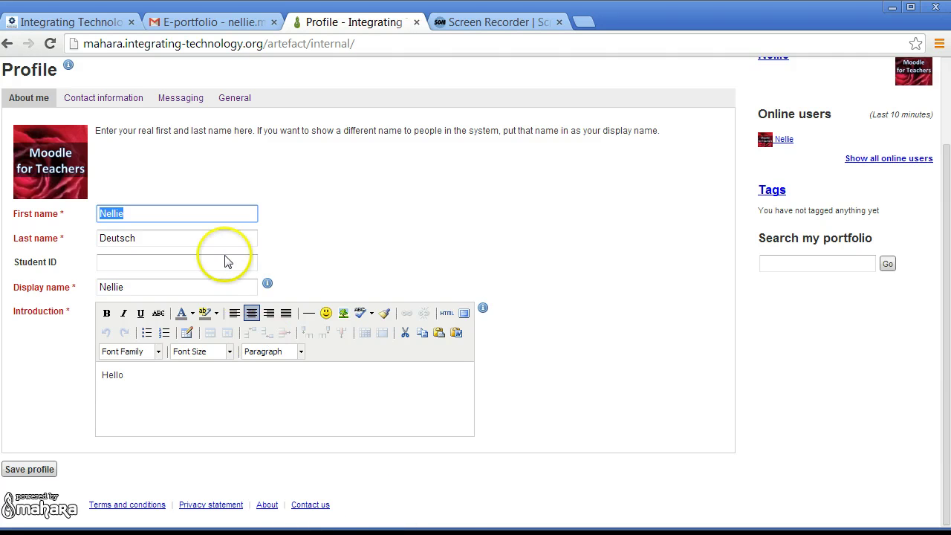
pyautogui.scroll(3, 216, 249)
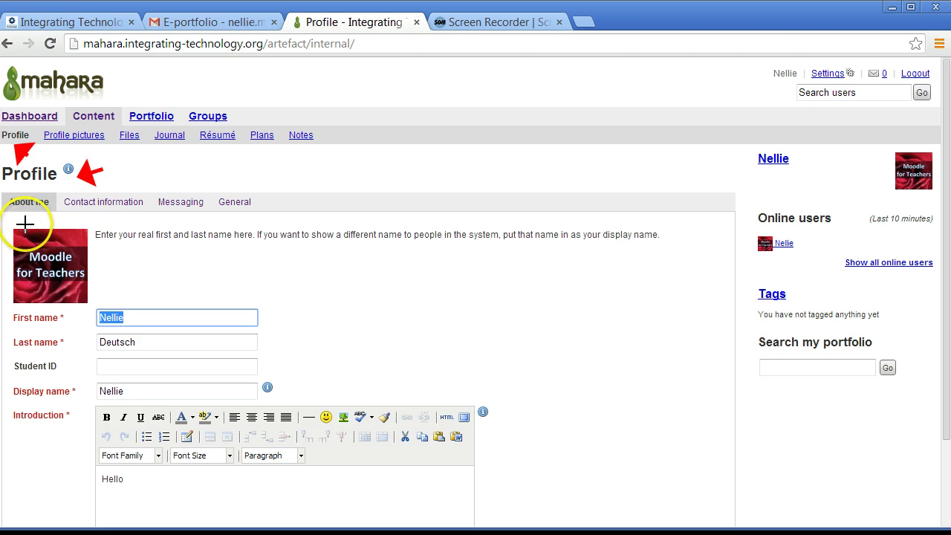
# Review the profile's Messaging, General and Contact information sections.
pyautogui.moveTo(170, 159)
pyautogui.mouseDown()
pyautogui.moveTo(141, 173)
pyautogui.moveTo(183, 188)
pyautogui.mouseUp()
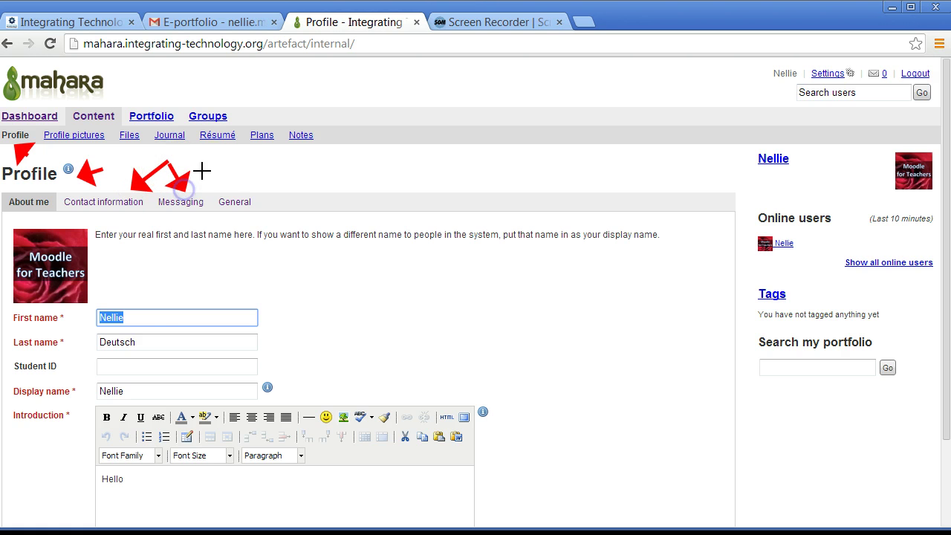
pyautogui.moveTo(230, 166); pyautogui.dragTo(252, 189)
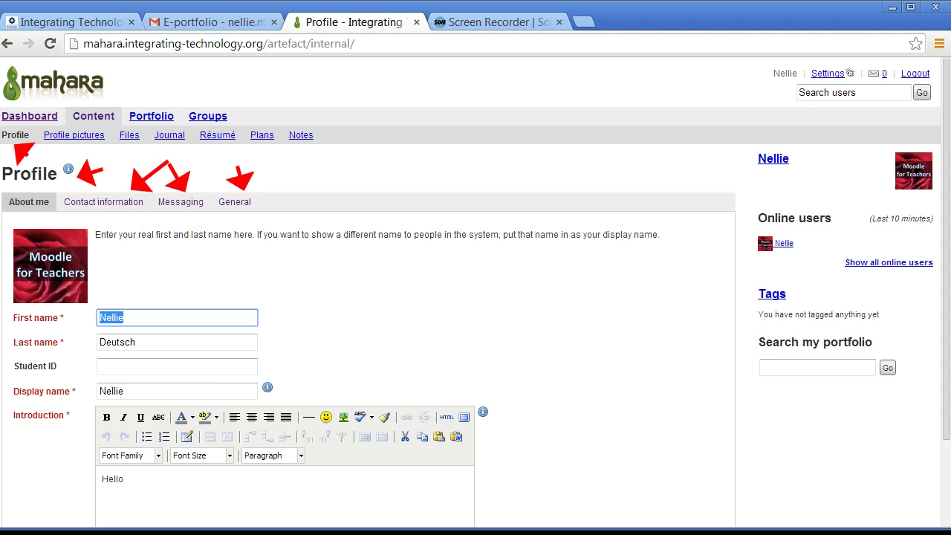
pyautogui.press('Escape')
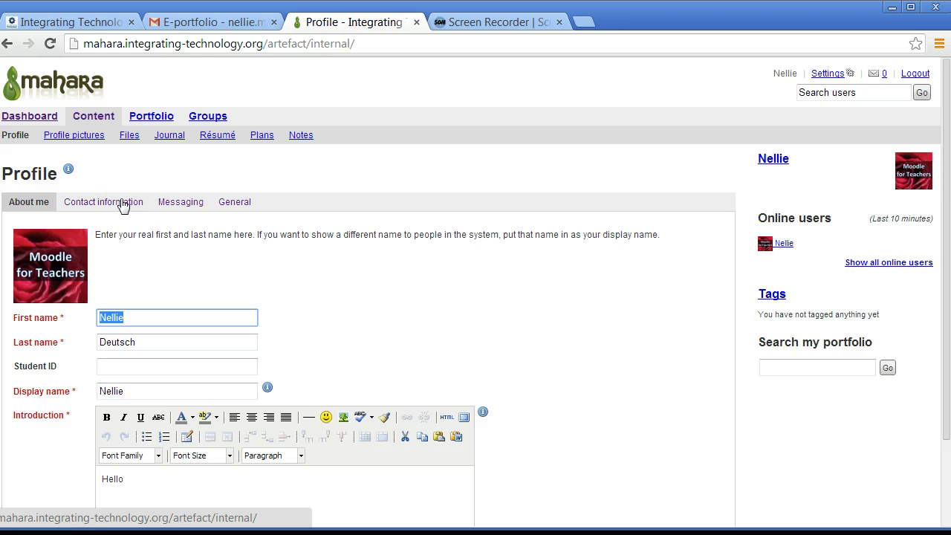
pyautogui.click(178, 202)
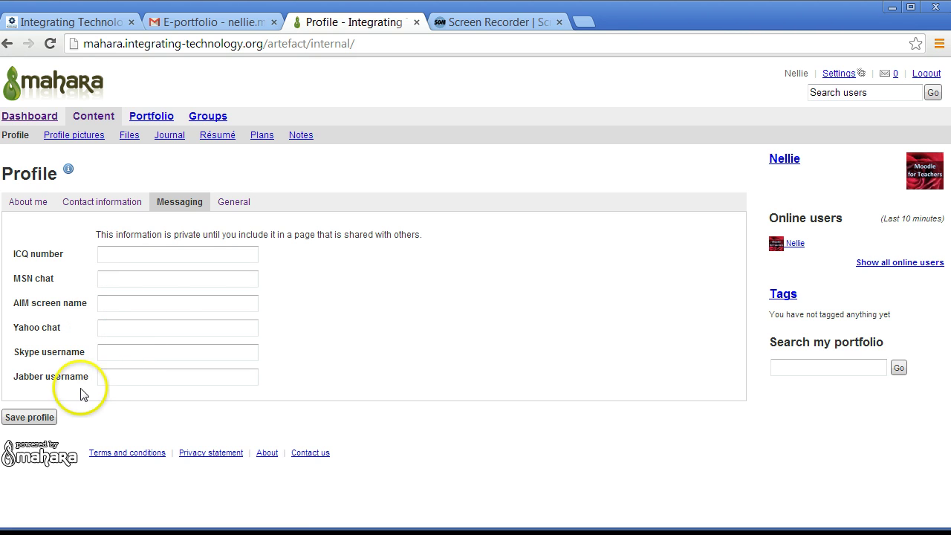
pyautogui.click(233, 202)
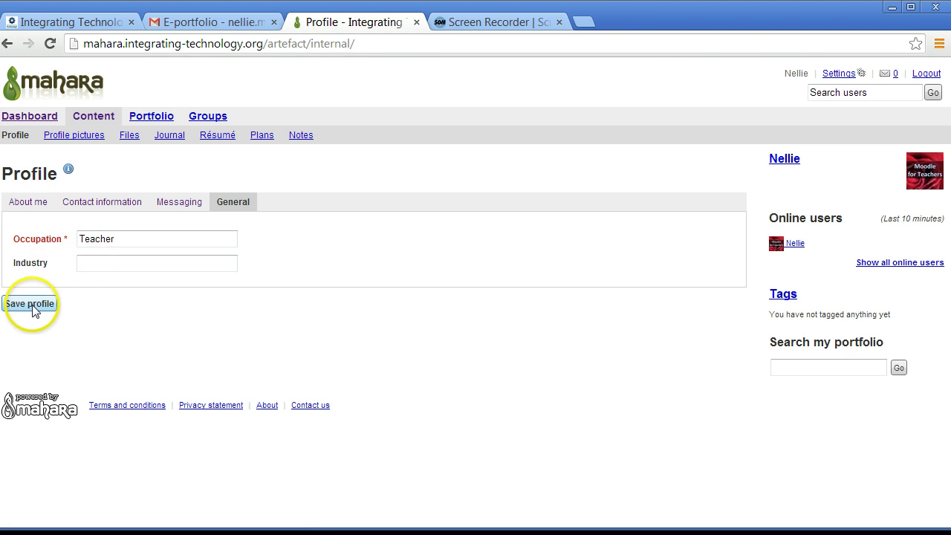
pyautogui.click(104, 204)
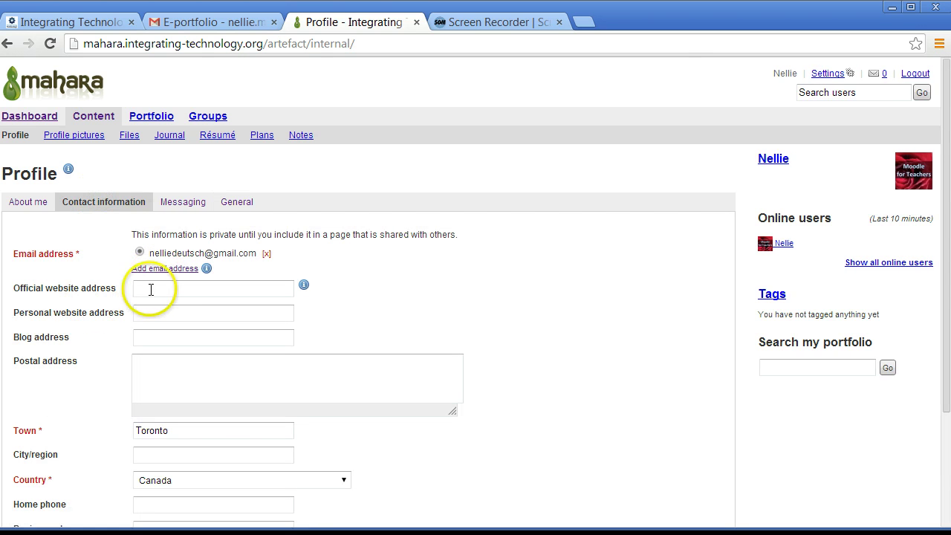
pyautogui.scroll(-1, 153, 281)
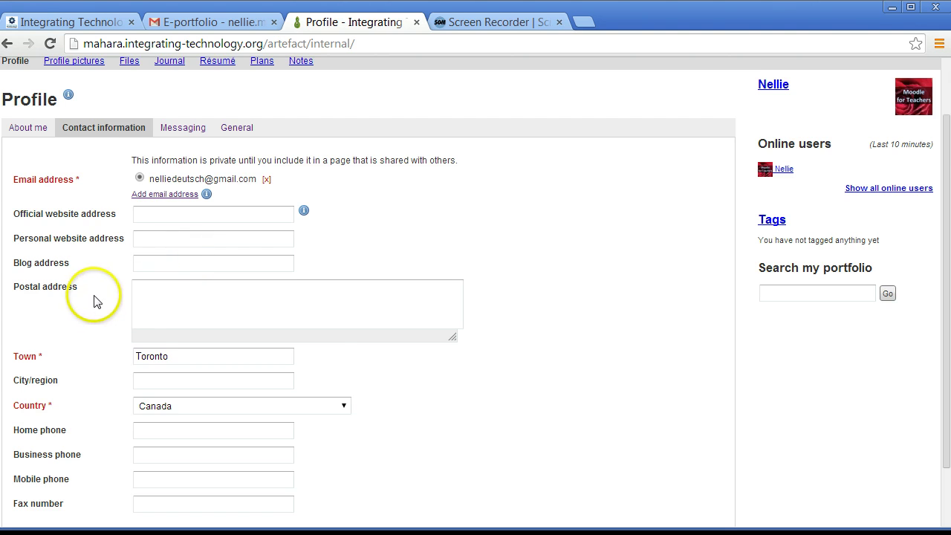
pyautogui.scroll(-1, 152, 294)
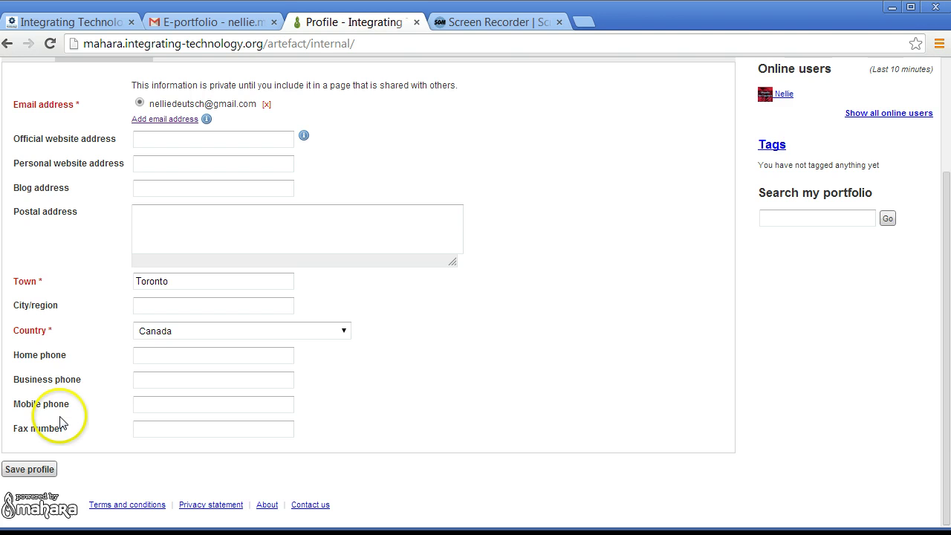
pyautogui.scroll(2, 48, 416)
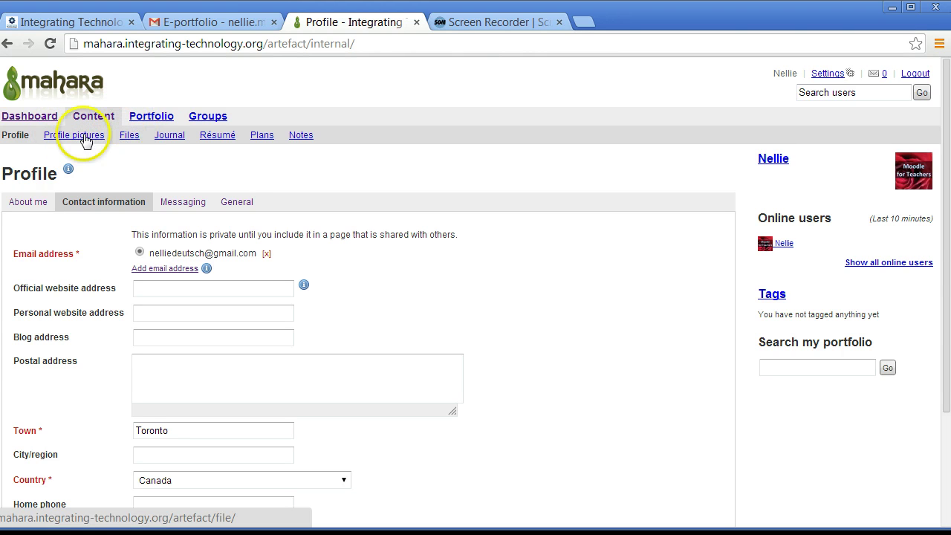
# View the profile pictures page, and look through the Files page down to the items stored in the Home folder.
pyautogui.click(81, 136)
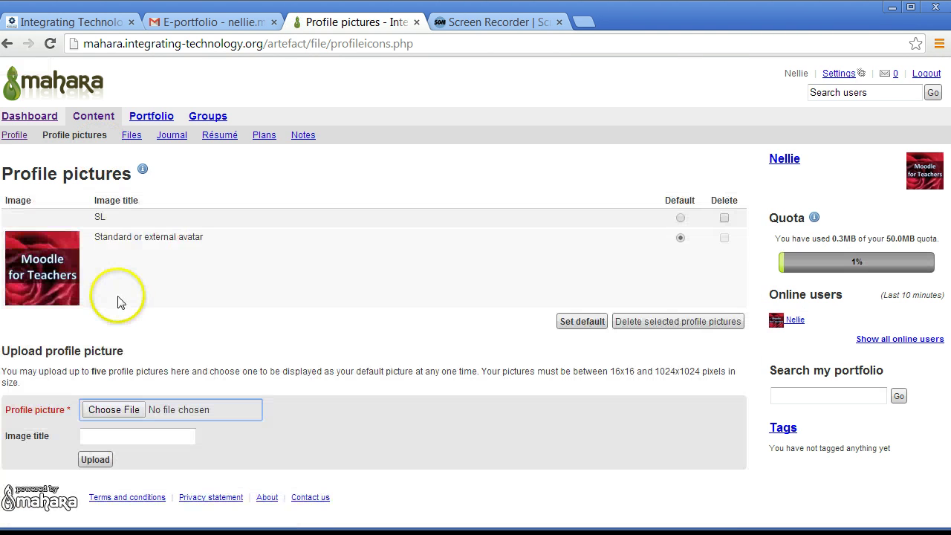
pyautogui.scroll(-1, 119, 312)
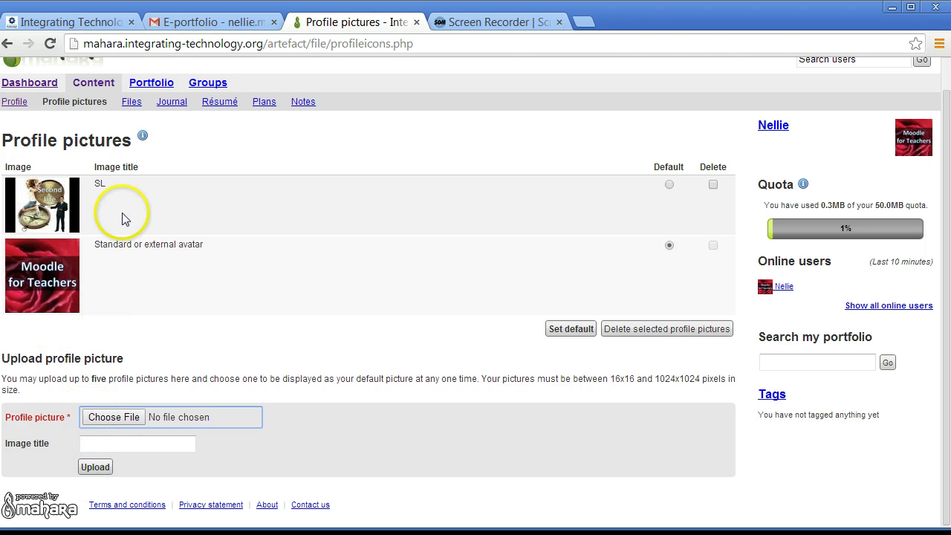
pyautogui.click(132, 105)
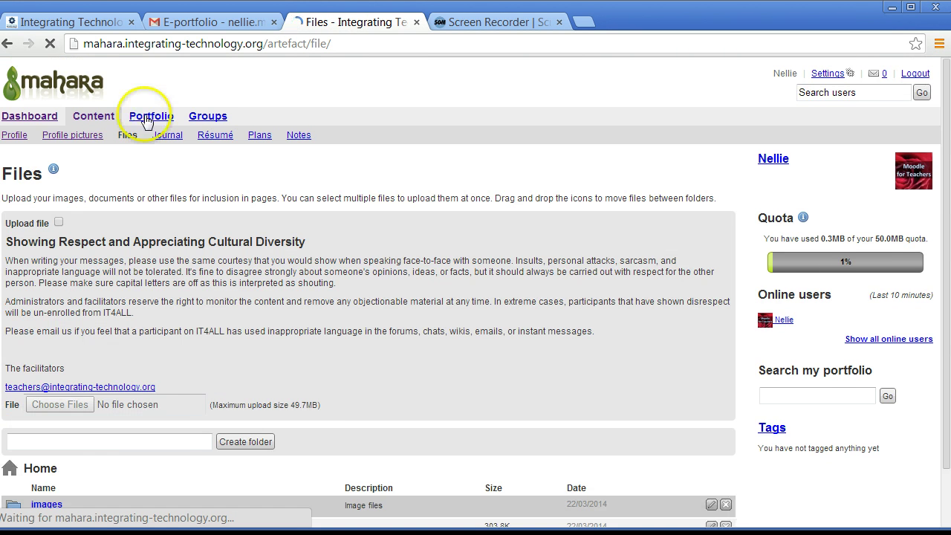
pyautogui.scroll(-2, 108, 317)
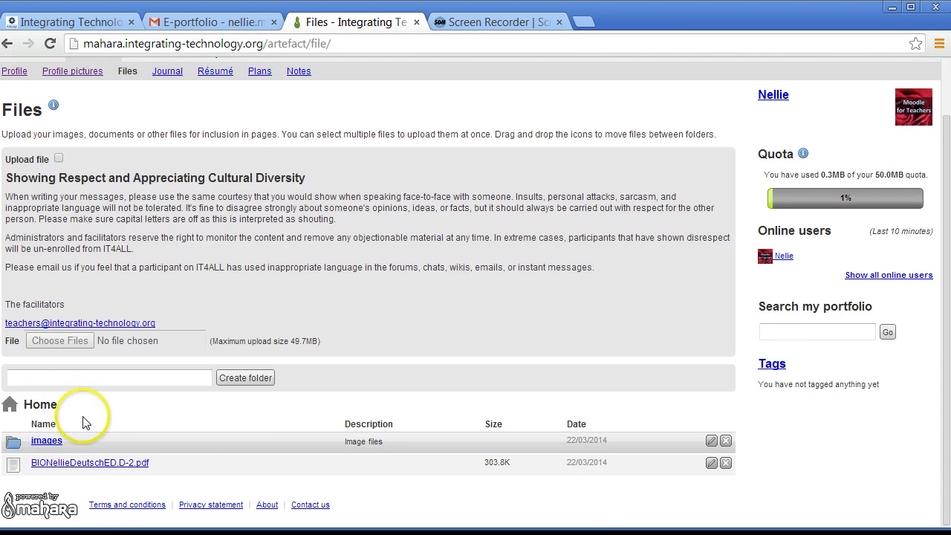
pyautogui.scroll(2, 104, 379)
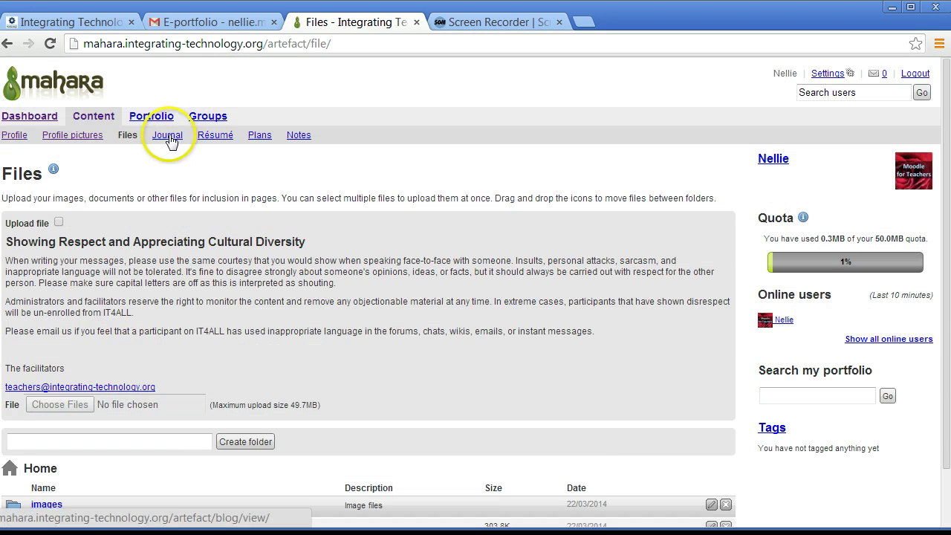
pyautogui.scroll(-2, 255, 434)
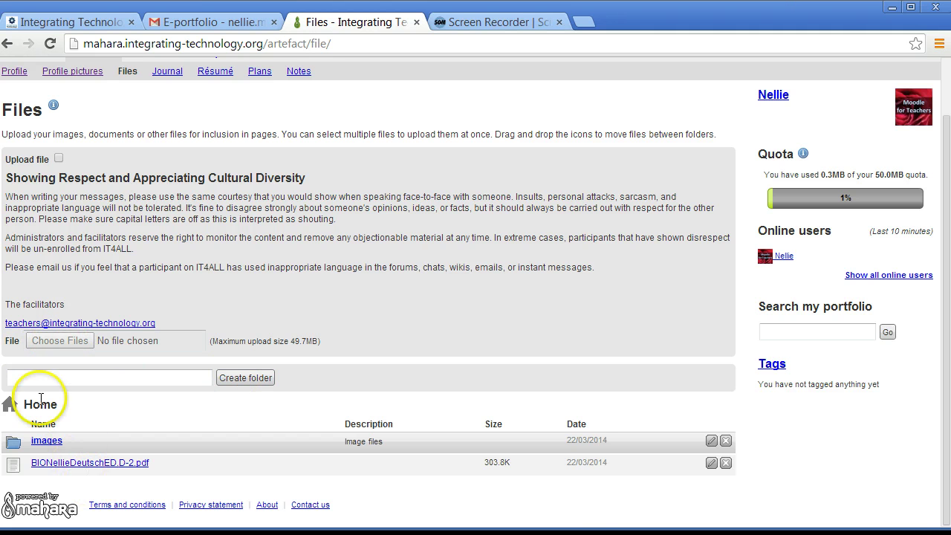
pyautogui.scroll(2, 160, 134)
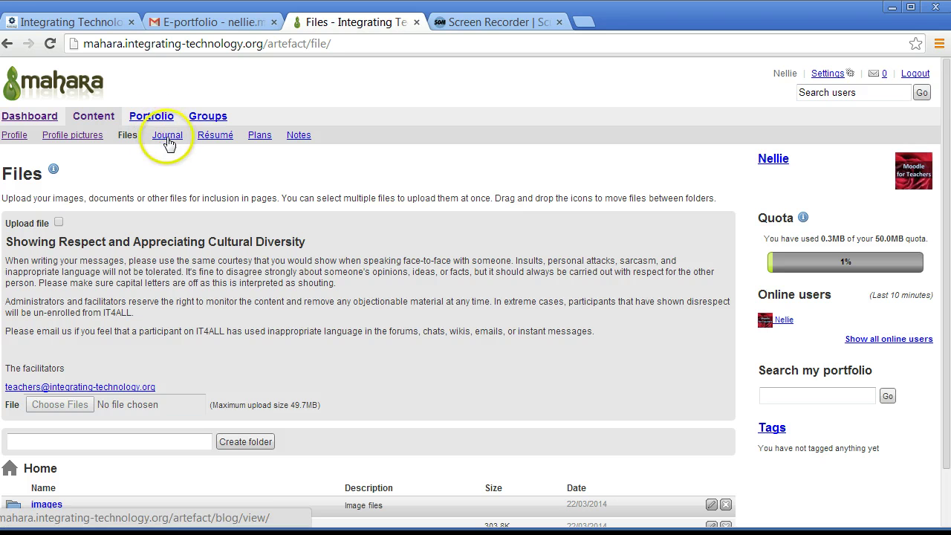
# Open the journal, and look through the account settings for password, username and general account options.
pyautogui.click(165, 138)
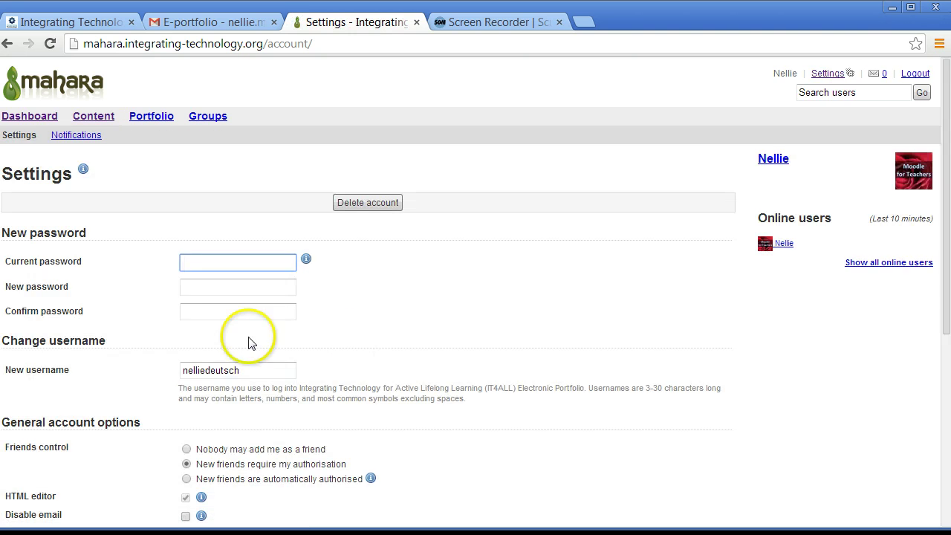
pyautogui.scroll(-2, 164, 274)
pyautogui.scroll(-1, 200, 272)
pyautogui.scroll(3, 206, 276)
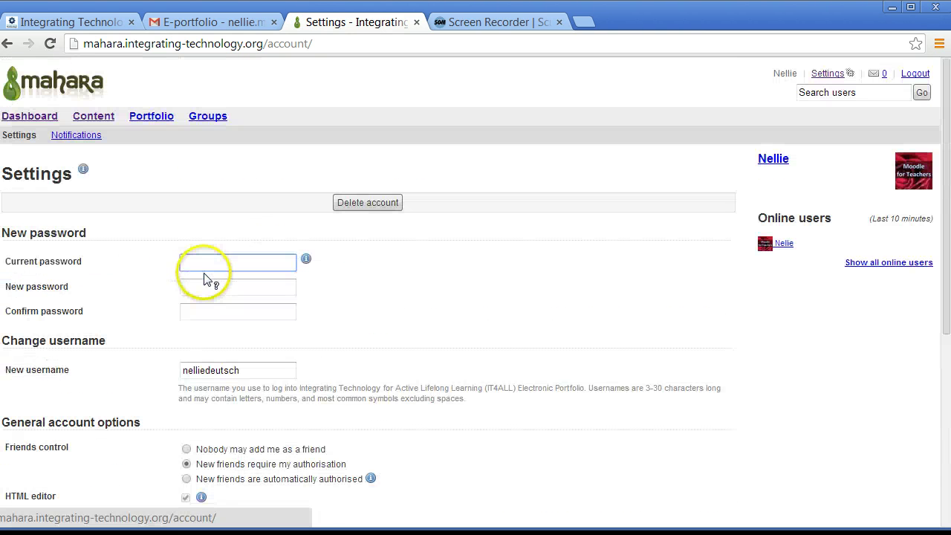
pyautogui.scroll(-3, 170, 208)
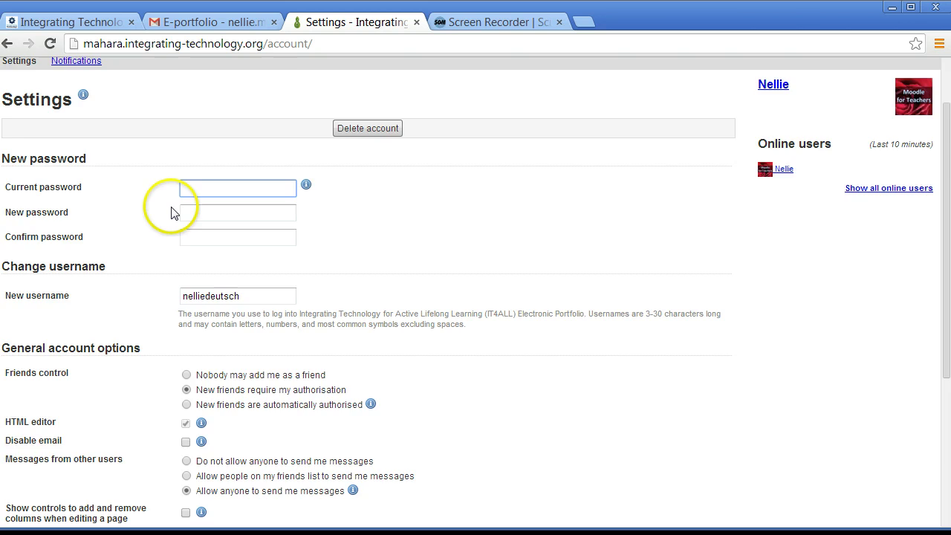
# Return to the Content section and look through its Résumé, Plans and Notes pages.
pyautogui.scroll(3, 181, 183)
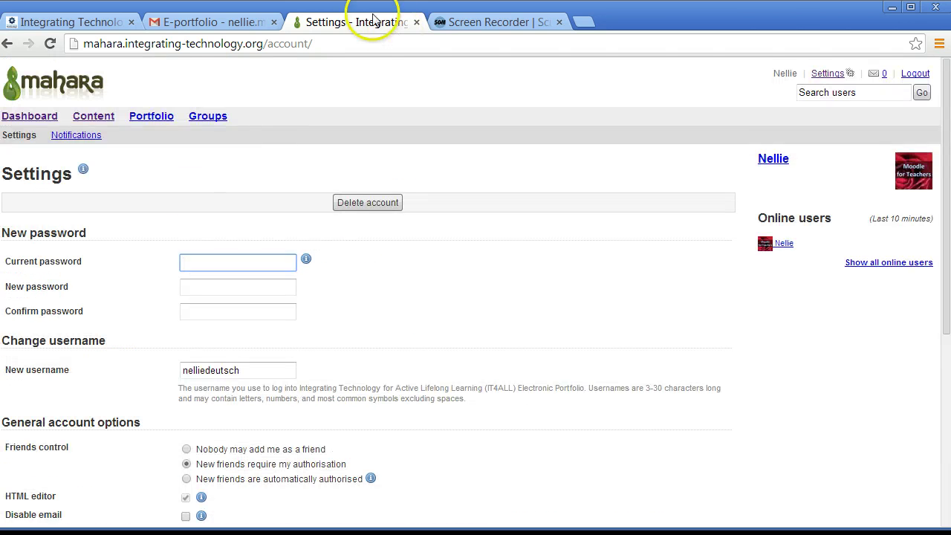
pyautogui.click(90, 119)
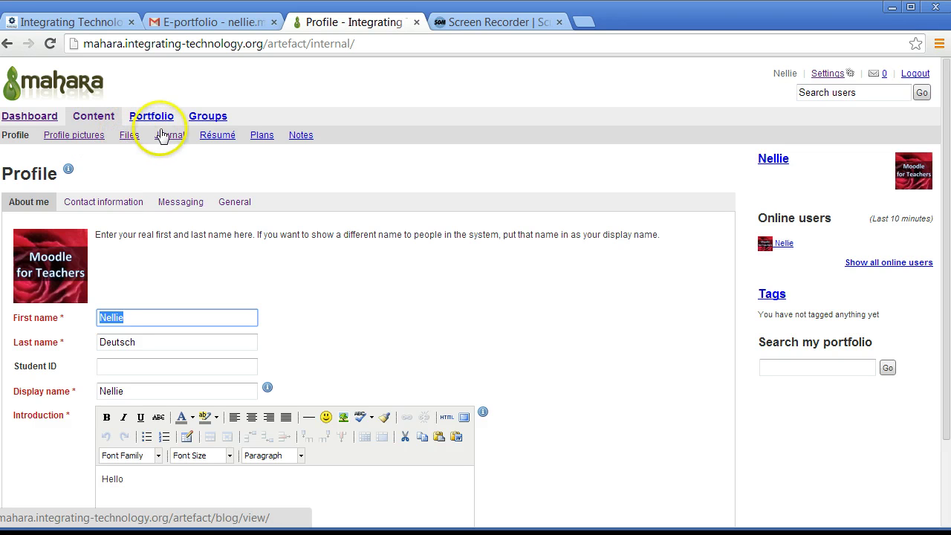
pyautogui.click(218, 137)
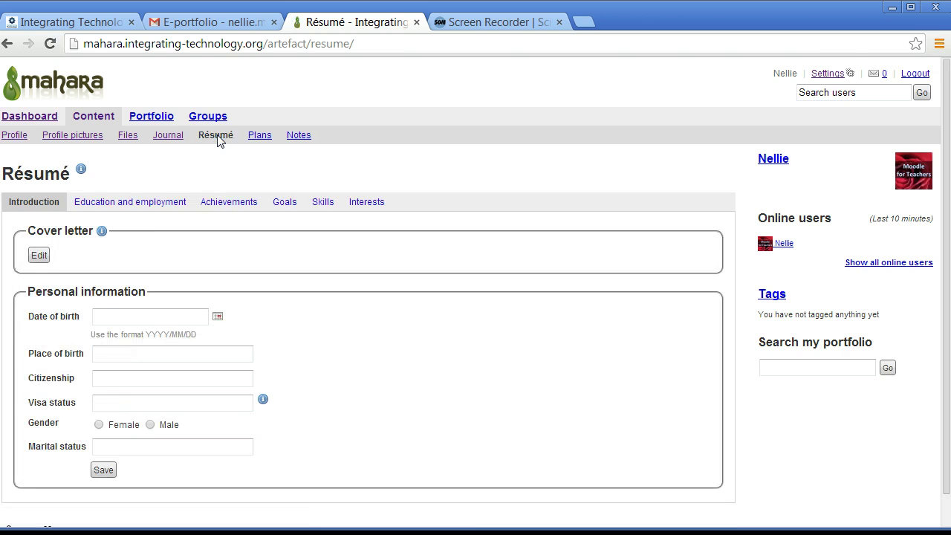
pyautogui.scroll(-1, 172, 249)
pyautogui.scroll(1, 141, 282)
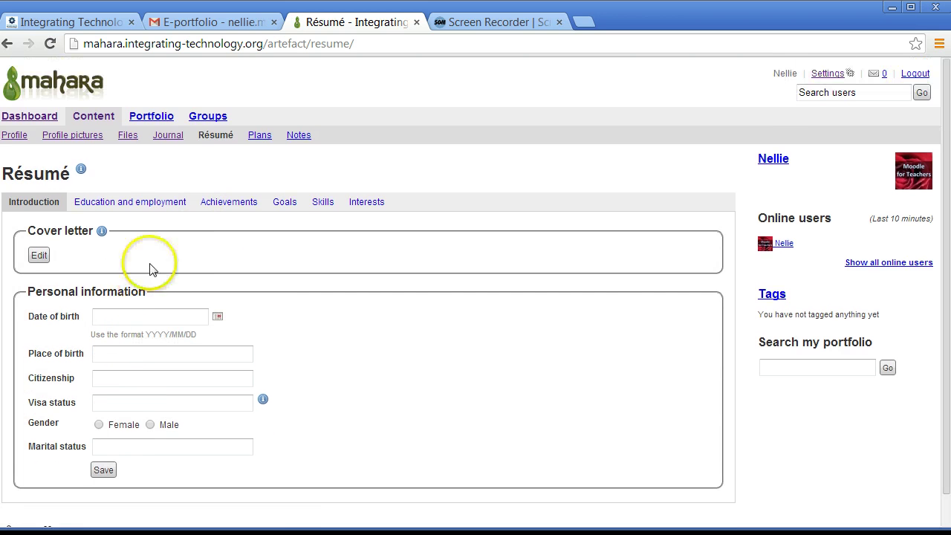
pyautogui.click(259, 134)
pyautogui.click(309, 135)
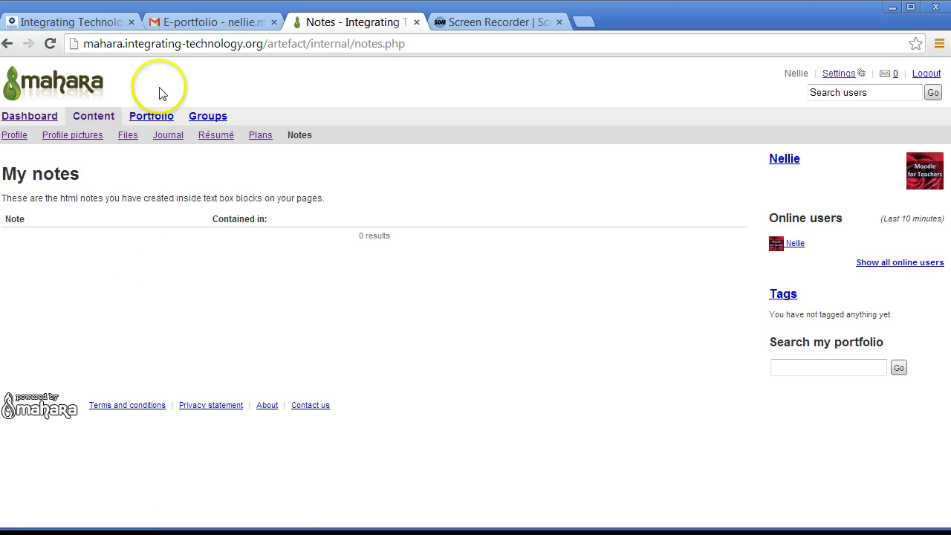
# Open the Portfolio section, review the Pages list with its create, edit and delete options, and view the Collections page.
pyautogui.click(149, 117)
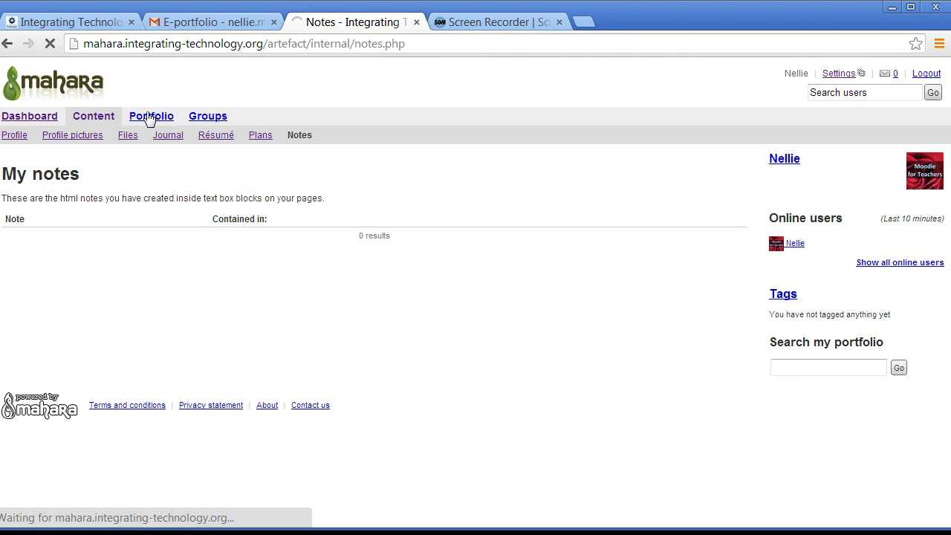
pyautogui.click(53, 209)
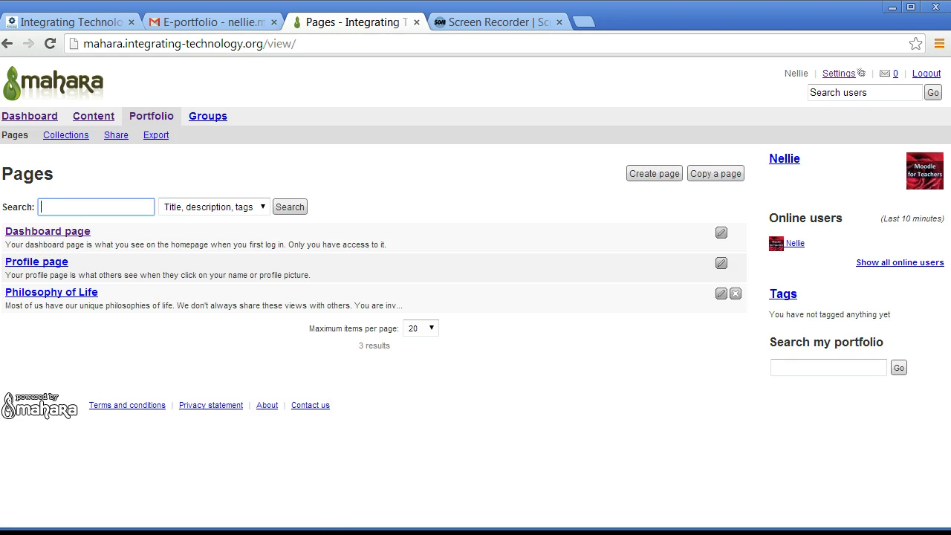
pyautogui.moveTo(651, 193); pyautogui.dragTo(704, 234)
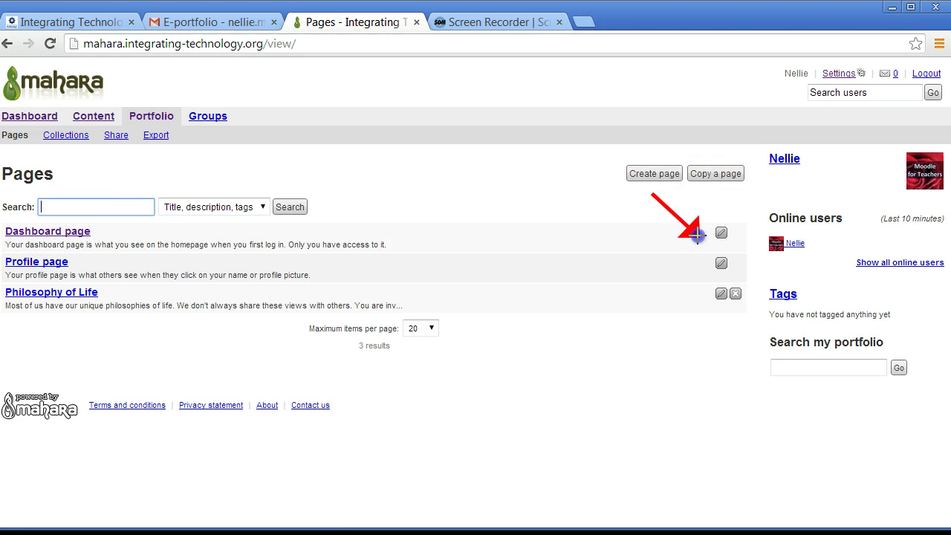
pyautogui.moveTo(625, 266); pyautogui.dragTo(669, 266)
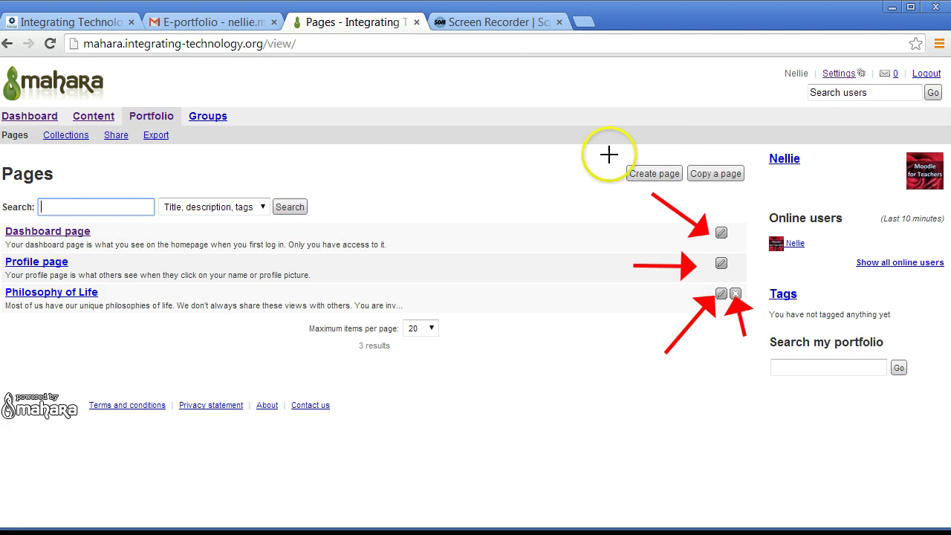
pyautogui.moveTo(653, 82); pyautogui.dragTo(654, 77)
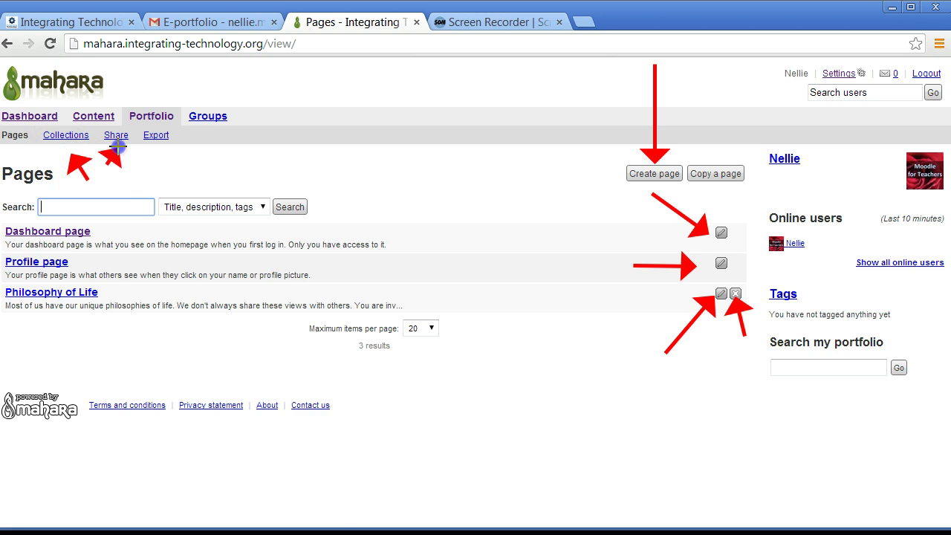
pyautogui.moveTo(155, 175); pyautogui.dragTo(171, 147)
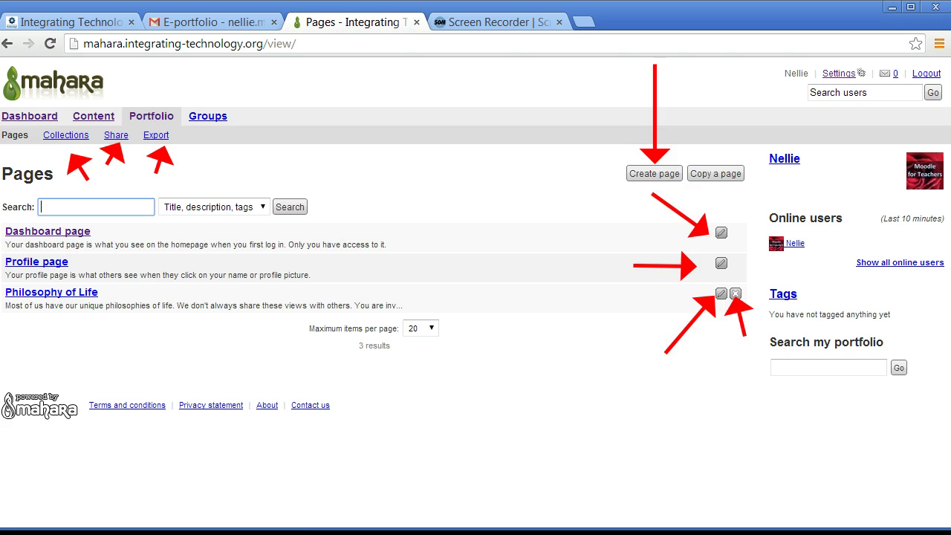
pyautogui.click(63, 134)
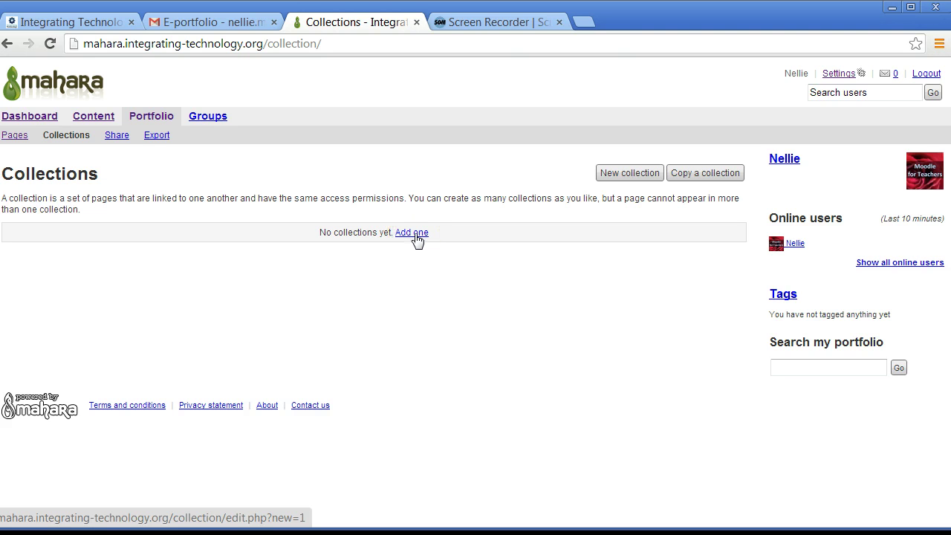
# Open the access settings of the Profile page from the Share section, and review the sharing options and access date fields.
pyautogui.click(117, 134)
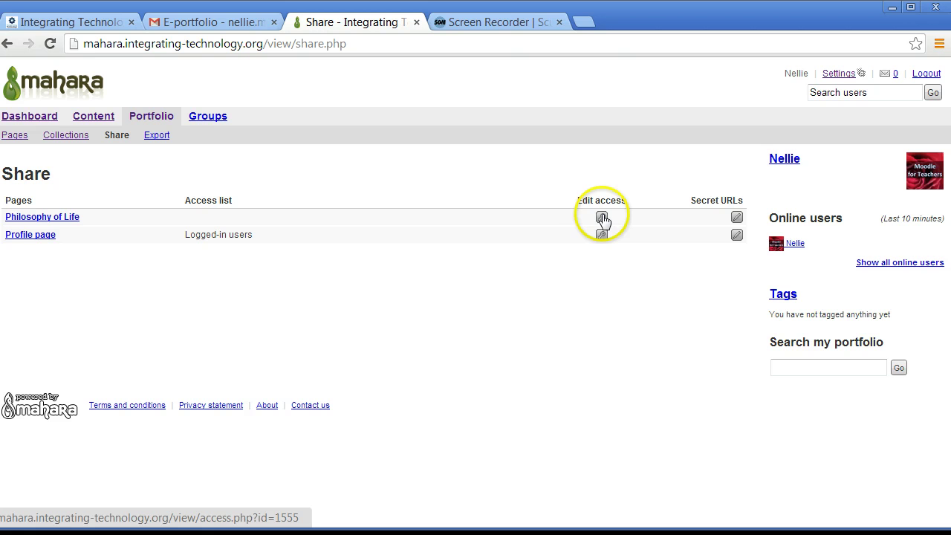
pyautogui.click(601, 234)
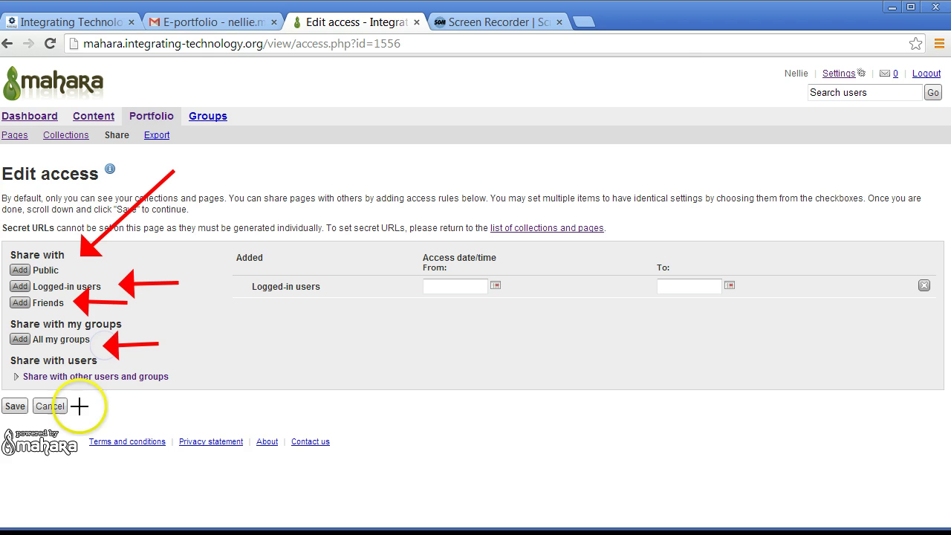
pyautogui.moveTo(26, 455); pyautogui.dragTo(30, 462)
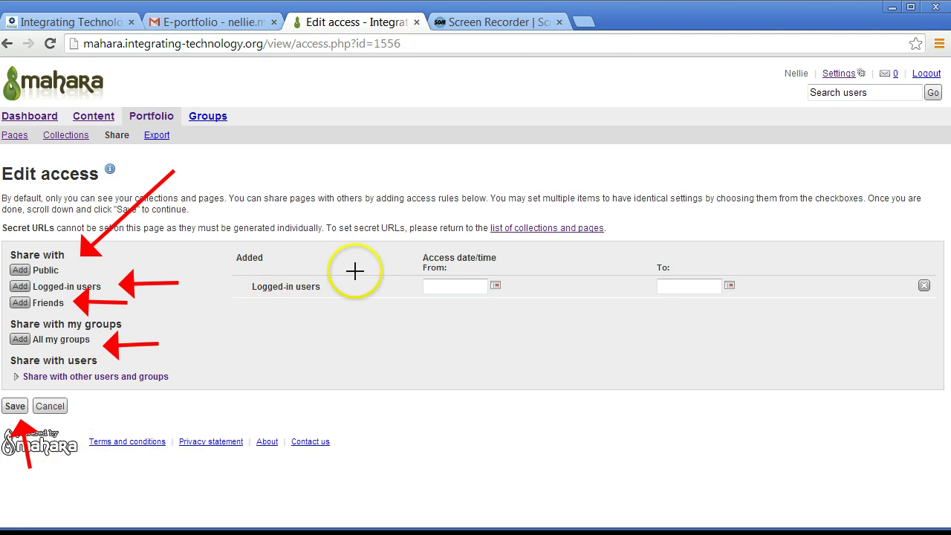
pyautogui.moveTo(347, 281); pyautogui.dragTo(371, 289)
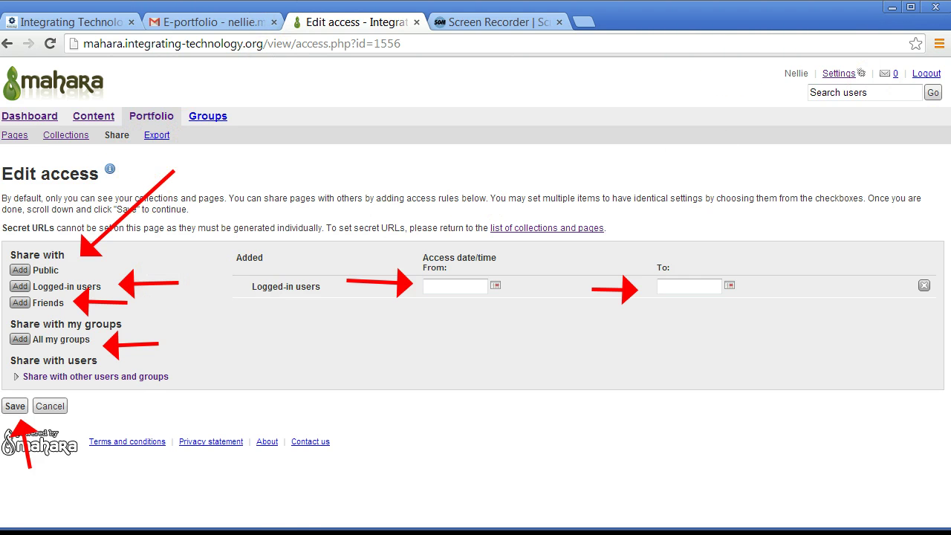
# Open the portfolio's Export page.
pyautogui.click(158, 136)
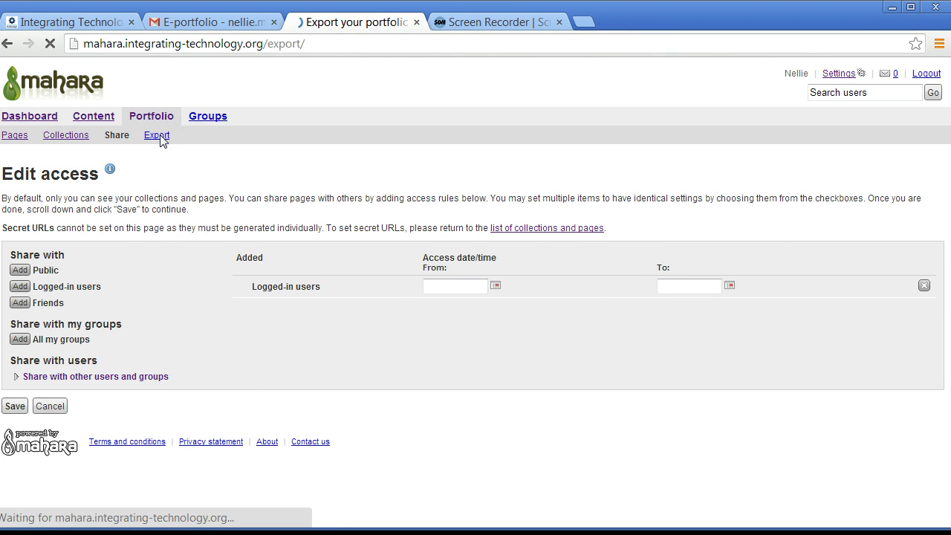